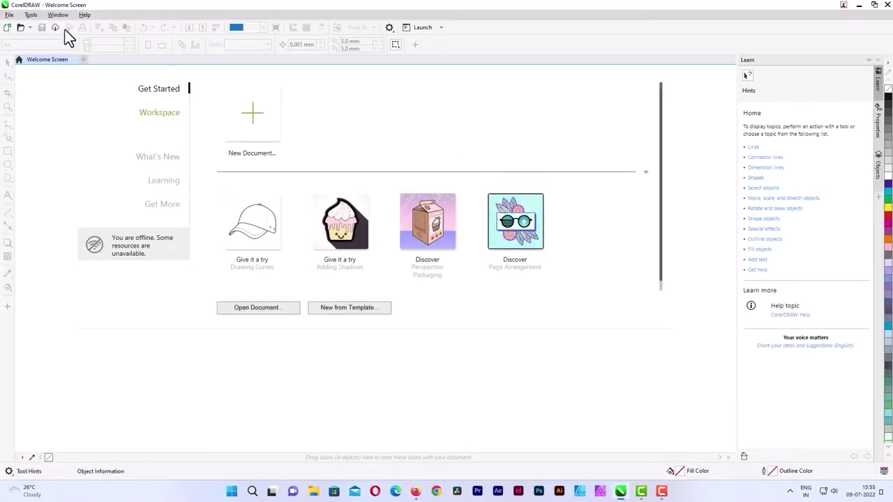
Exit CorelDRAW and dismiss the blank CorelDRAW Graphics Suite pop-up that appears on closing.
click(12, 17)
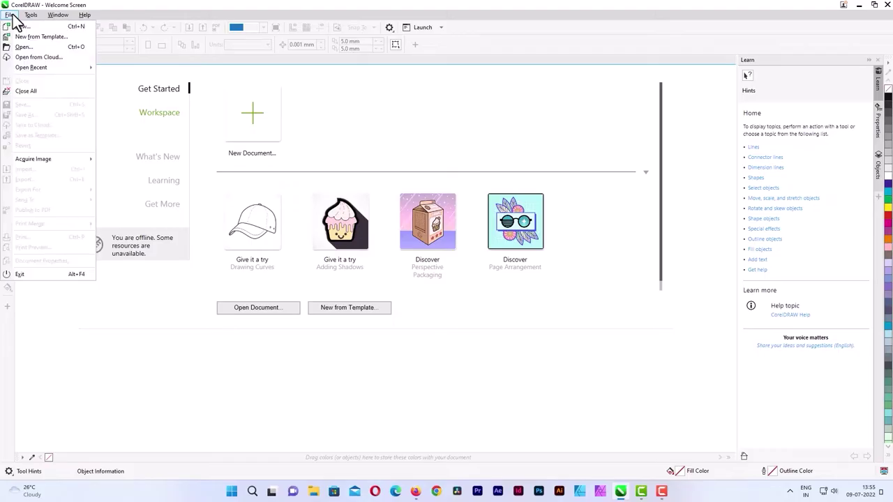
click(47, 273)
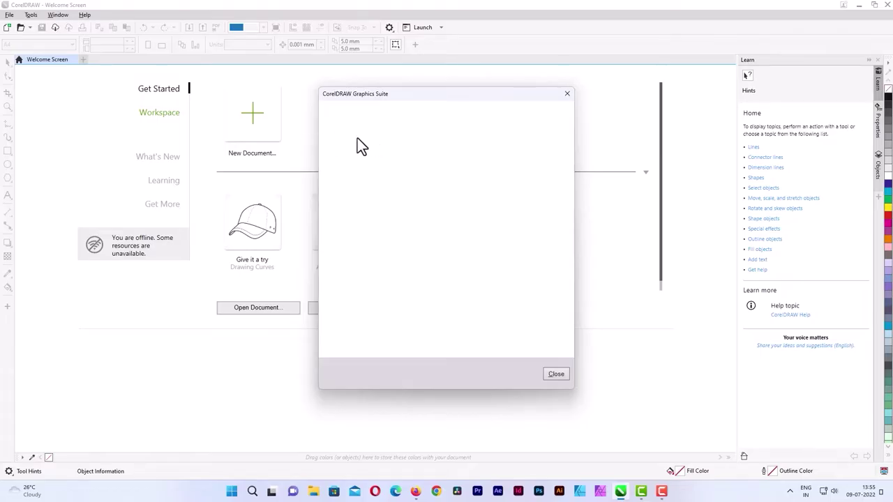
click(555, 375)
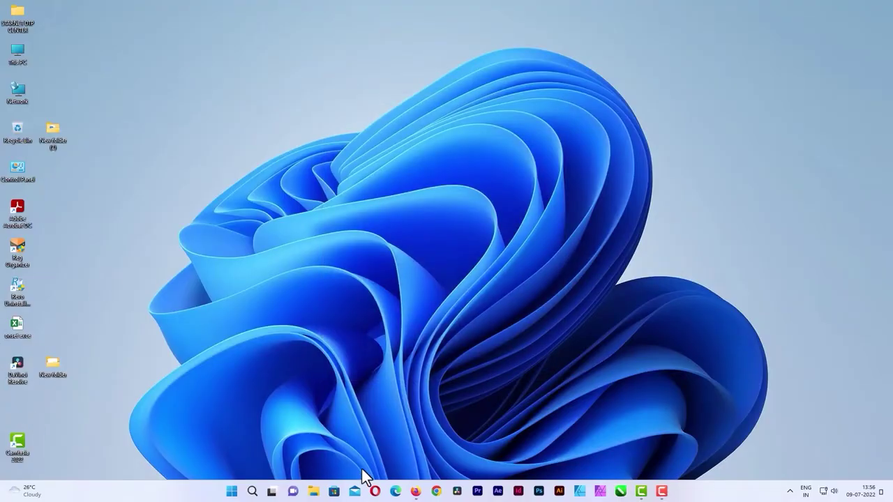
Relaunch CorelDRAW and create a new A3 landscape document with the default CMYK, 300 dpi settings.
click(625, 491)
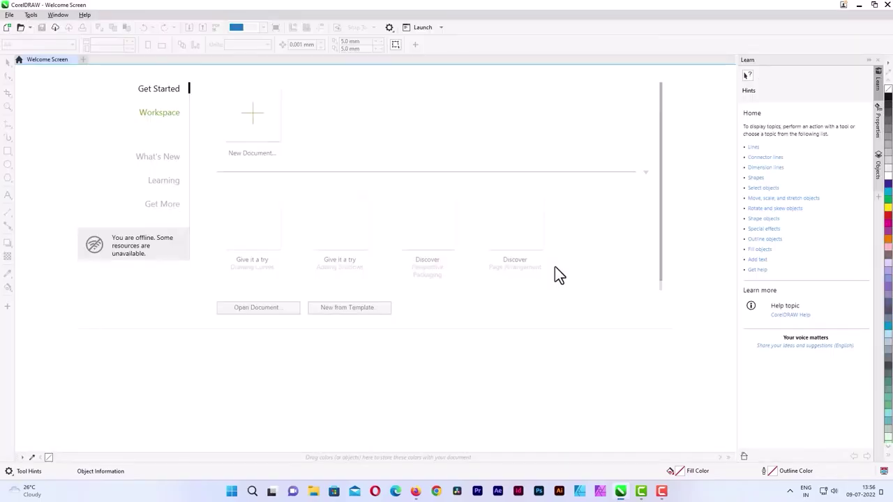
click(261, 133)
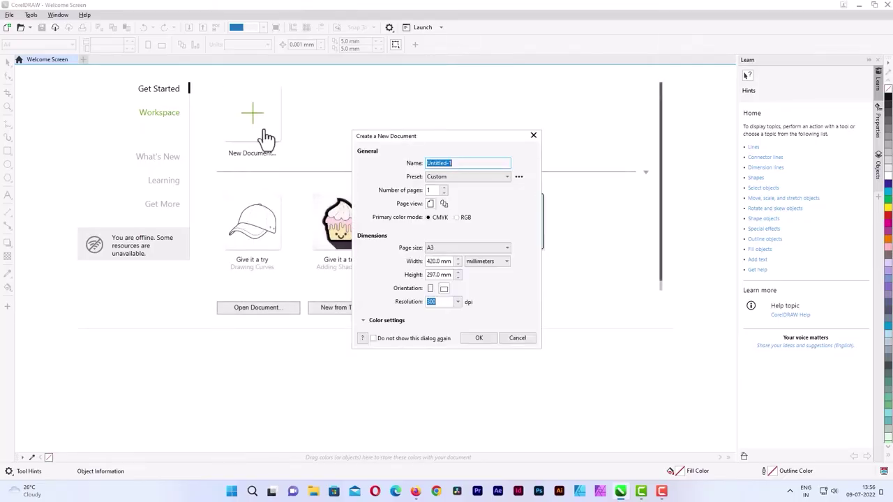
click(480, 338)
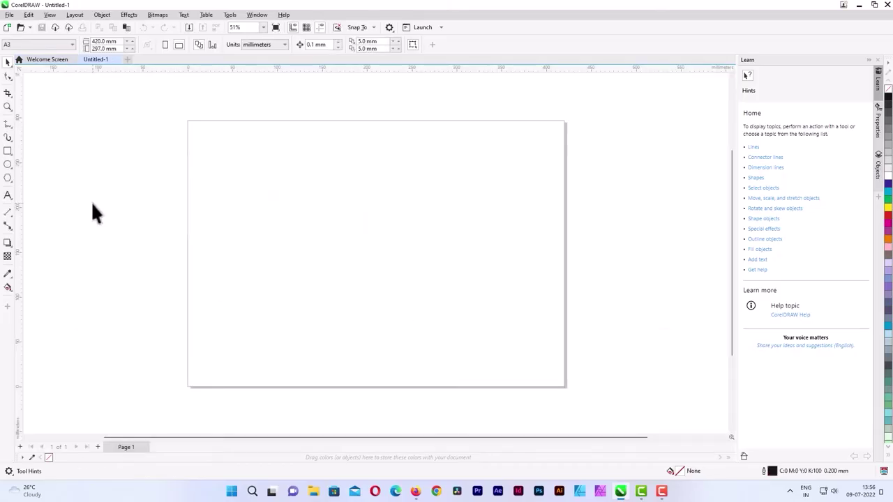
Draw an ellipse about 193 mm wide and 184 mm high near the middle of the page.
click(8, 179)
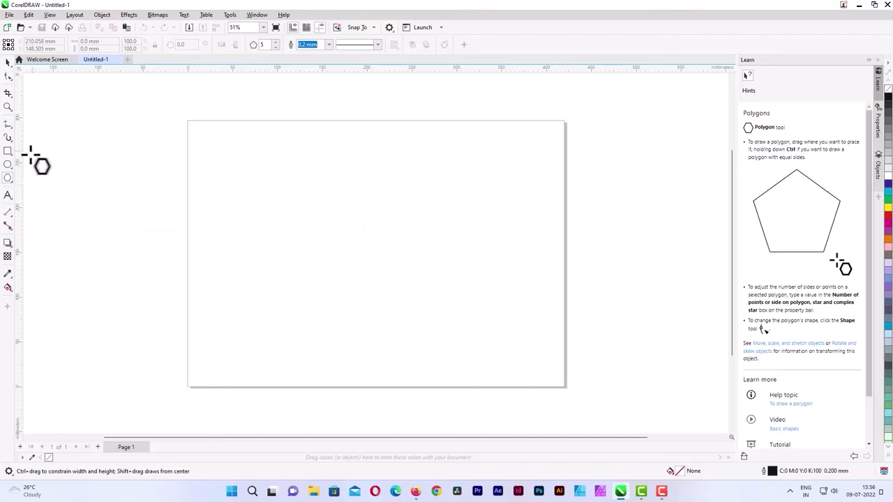
click(7, 165)
drag(258, 182, 433, 349)
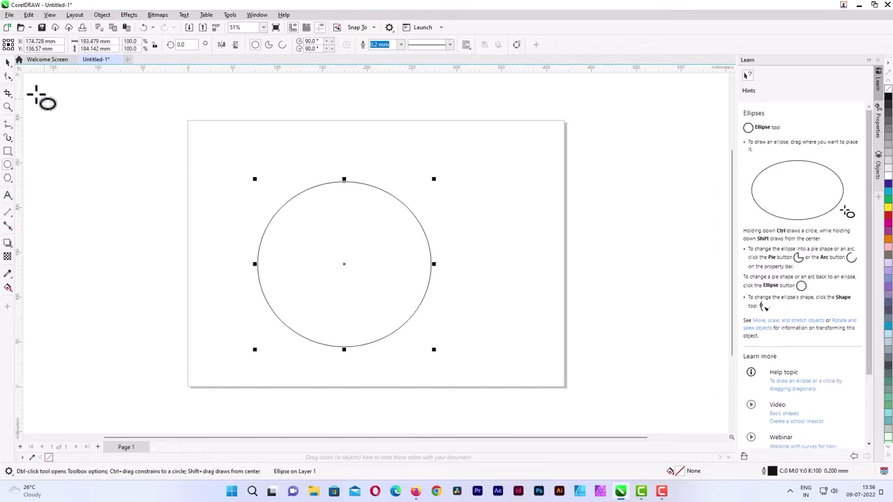
click(8, 62)
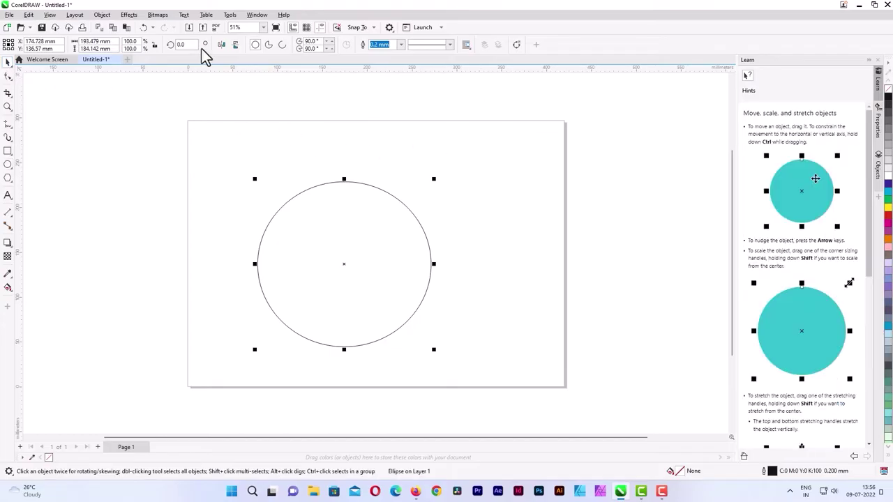
Exit CorelDRAW without saving the test drawing and dismiss the blank Graphics Suite pop-up.
click(128, 60)
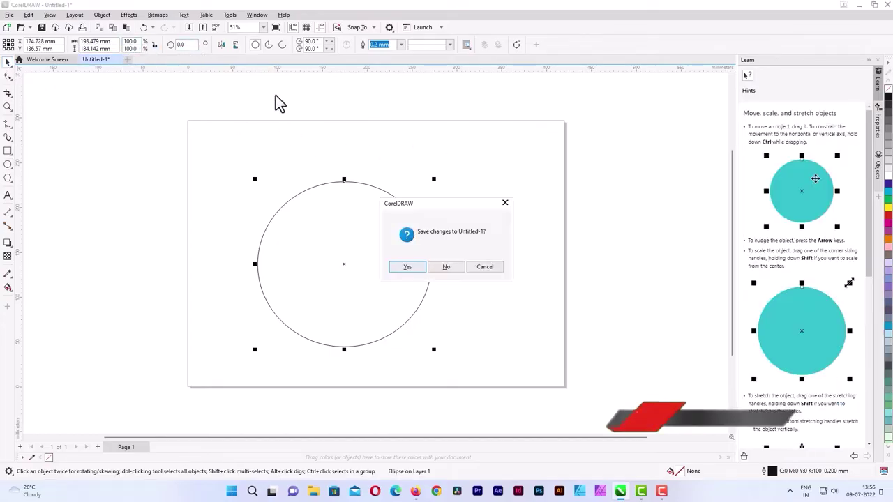
click(444, 265)
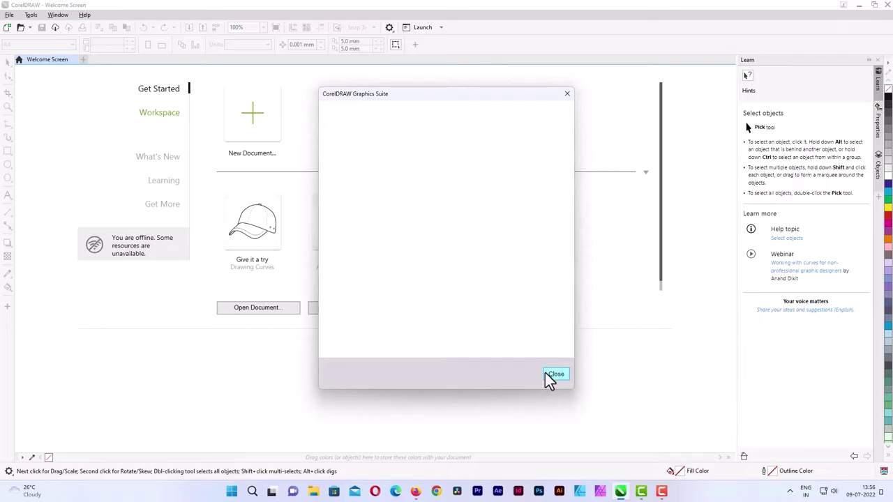
click(555, 375)
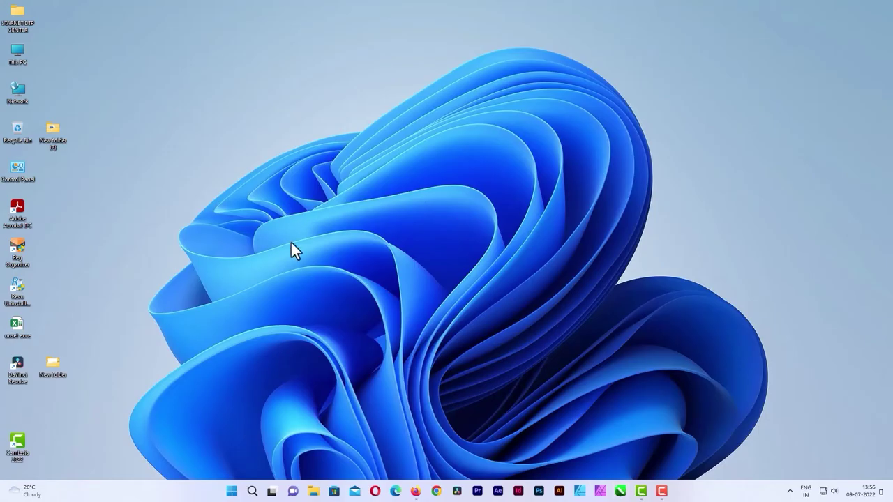
Inspect the ProgramData\Corel\CorelDRAW Graphics Suite 2022 folder on drive C and return to This PC.
double_click(10, 55)
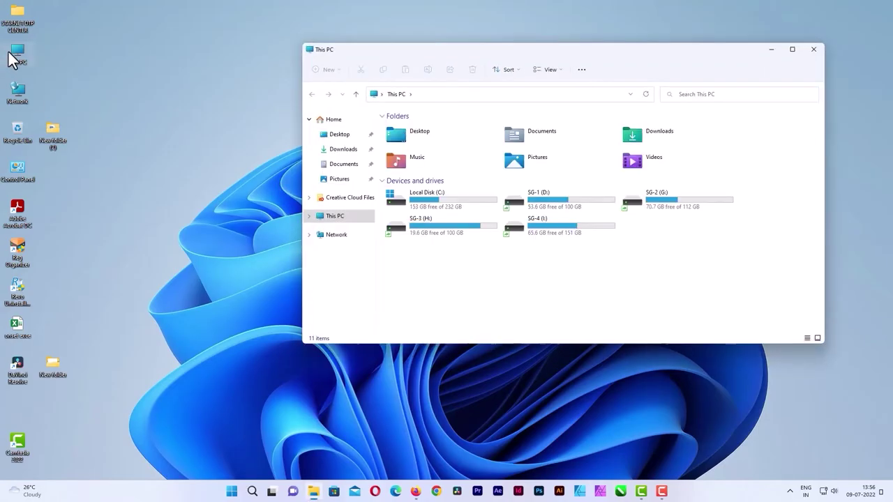
double_click(447, 202)
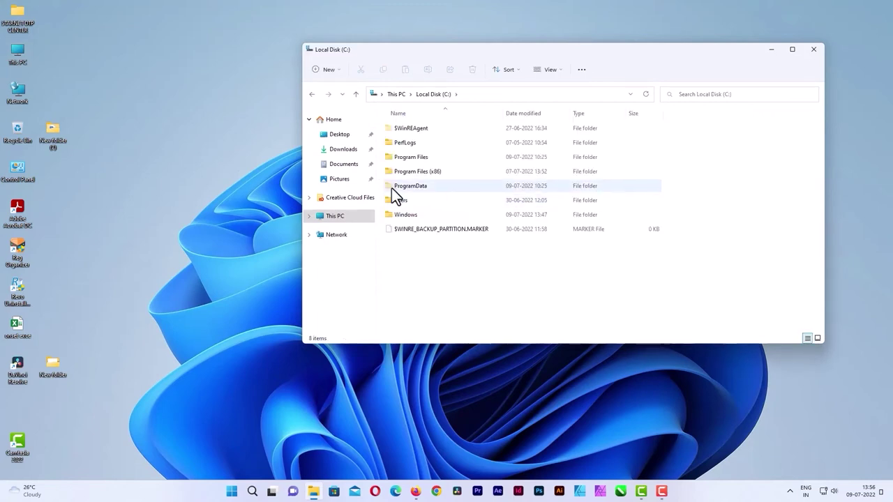
double_click(392, 188)
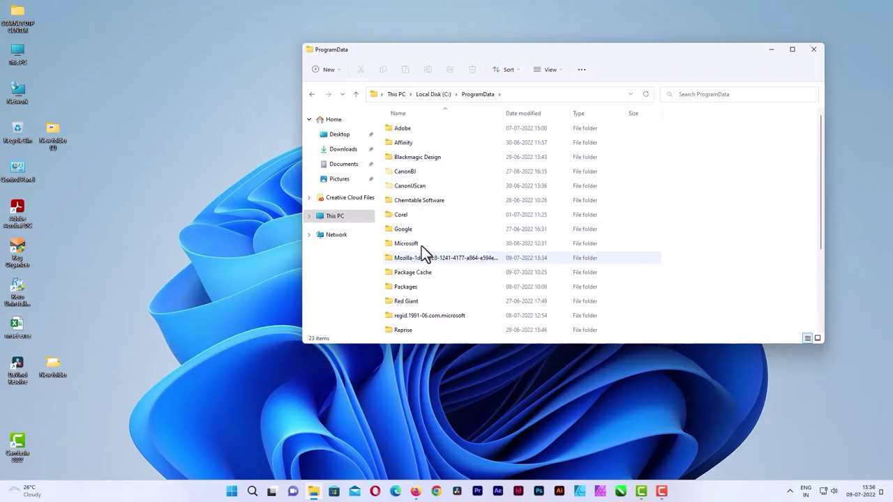
double_click(409, 220)
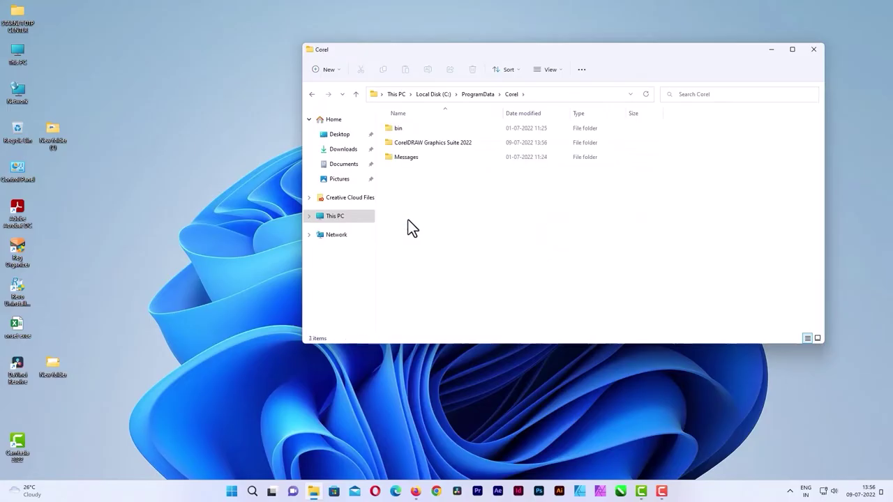
double_click(404, 144)
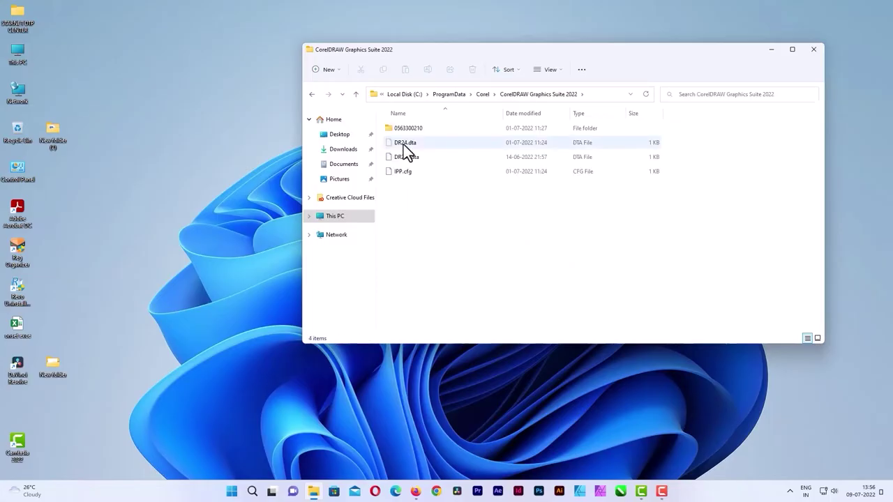
click(312, 94)
click(312, 94)
click(312, 94)
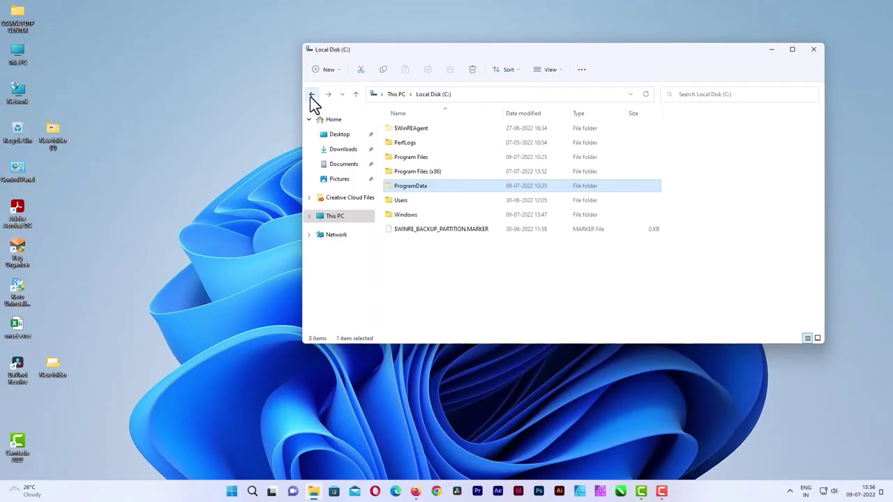
click(312, 94)
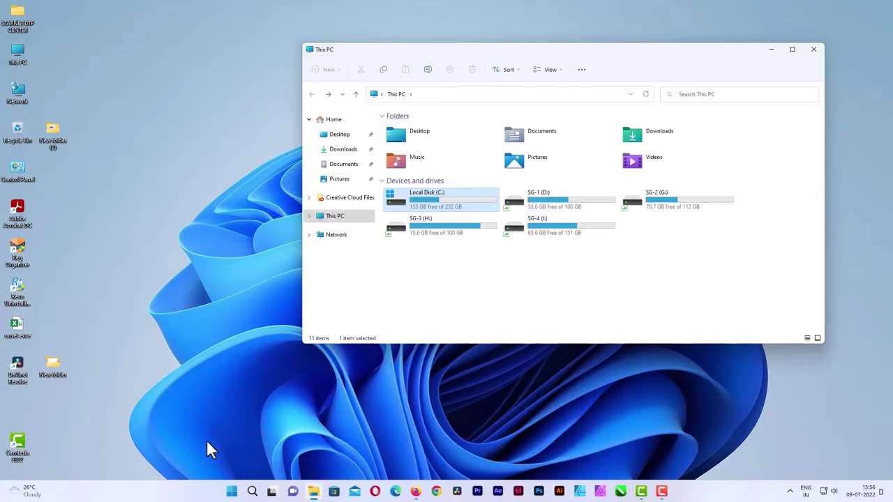
Open the %appdata% location through the Run dialog and go into its Corel\Messages folder.
key(super+r)
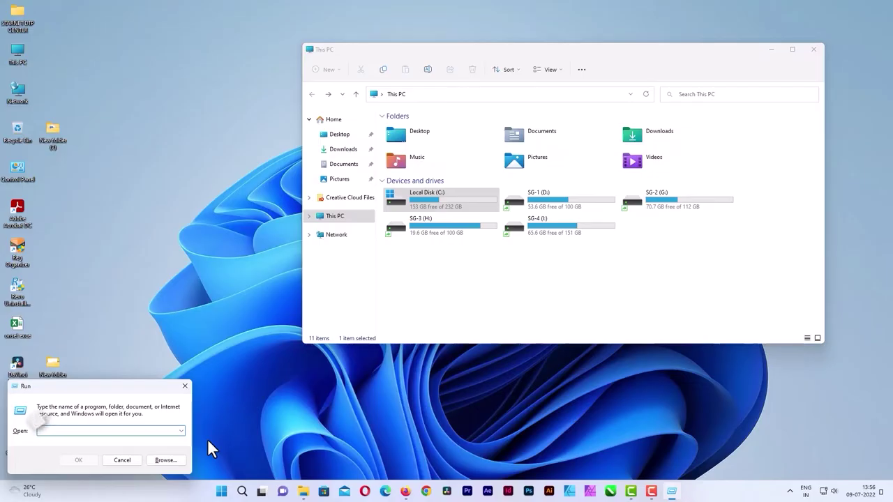
text(%)
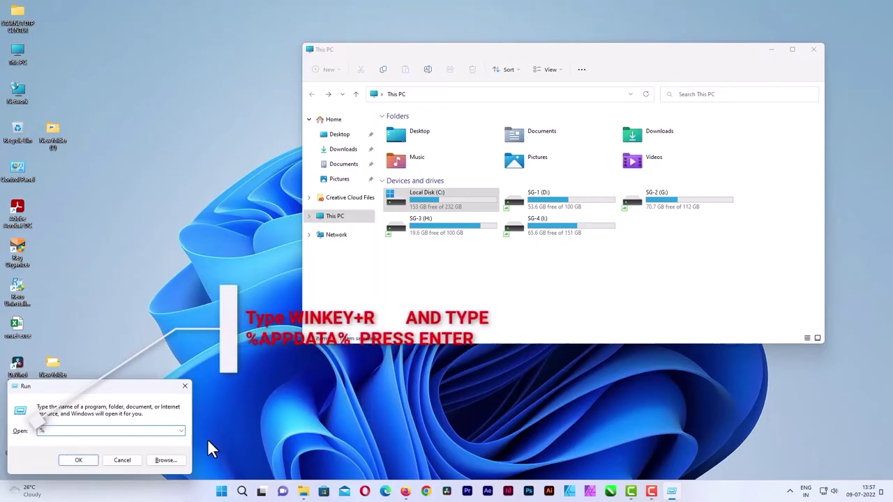
text(appdata)
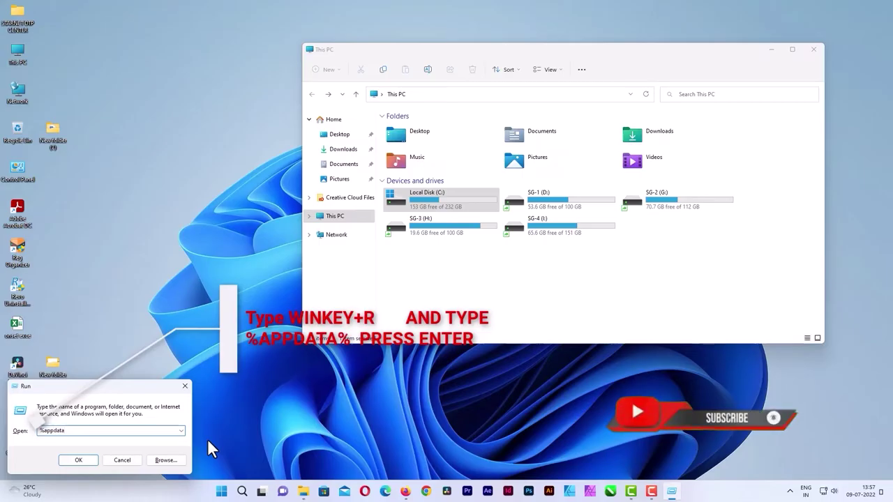
text(%)
key(Return)
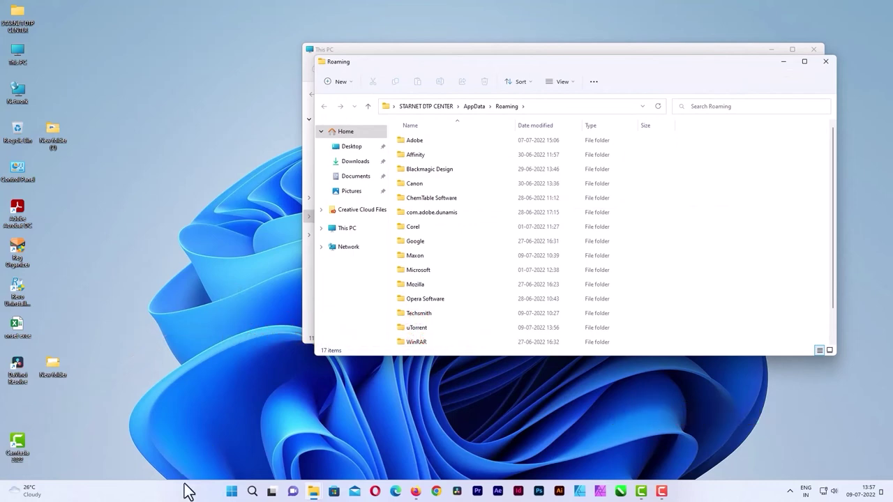
double_click(412, 228)
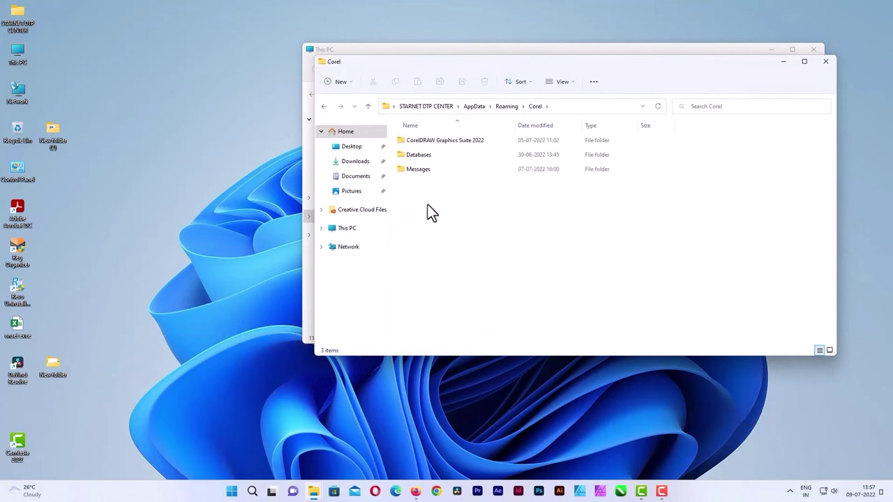
double_click(401, 170)
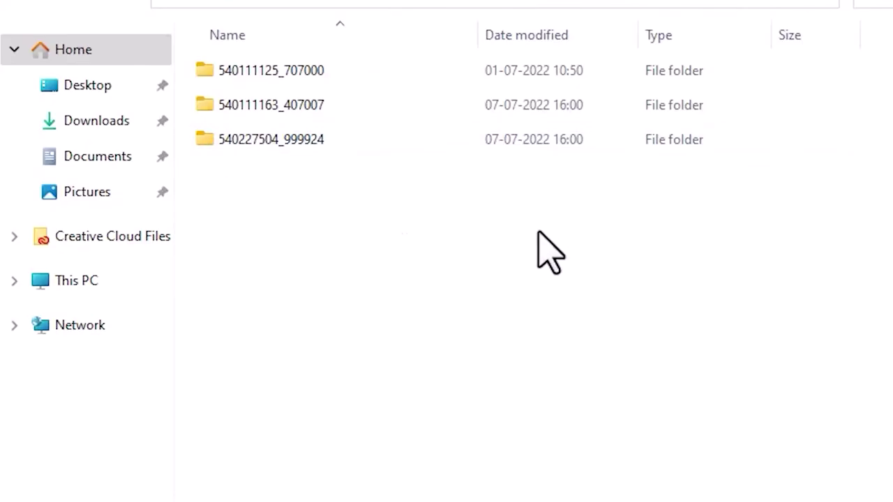
Delete the folders 540111163_407007 and 540227504_999924 from Messages and return to the Corel folder.
drag(568, 254, 218, 116)
key(Delete)
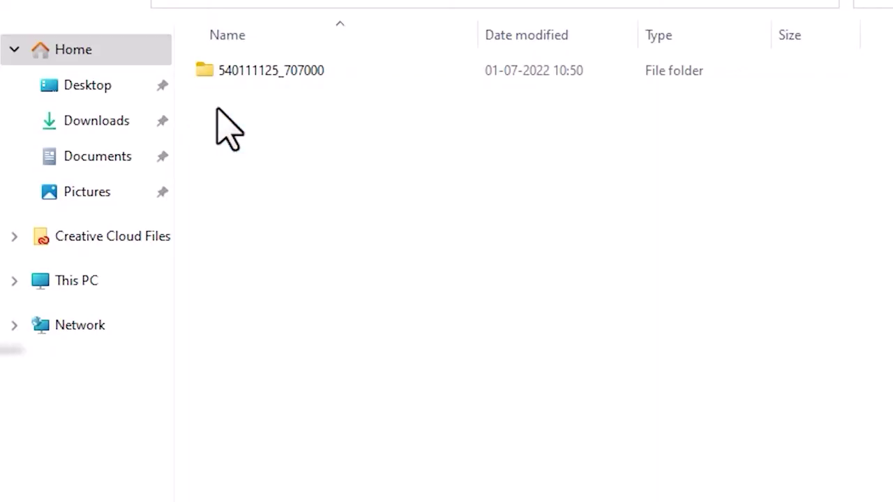
click(324, 107)
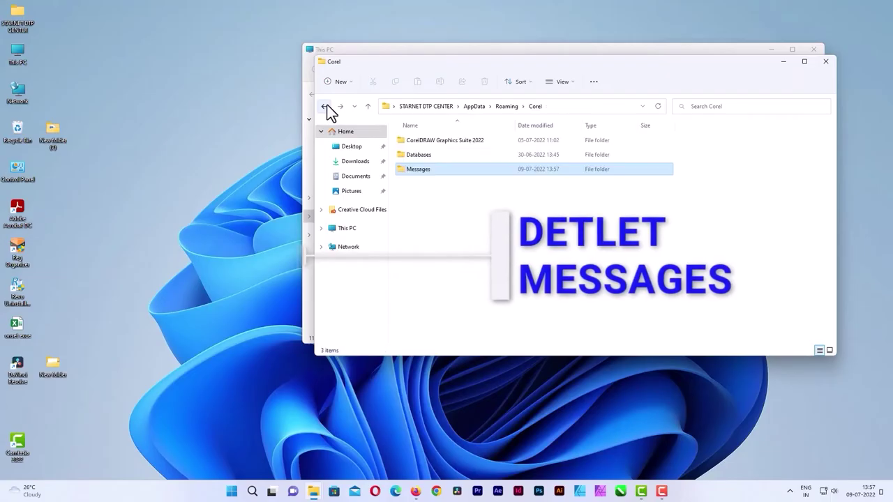
Open the security permissions of the Messages folder for editing.
right_click(413, 167)
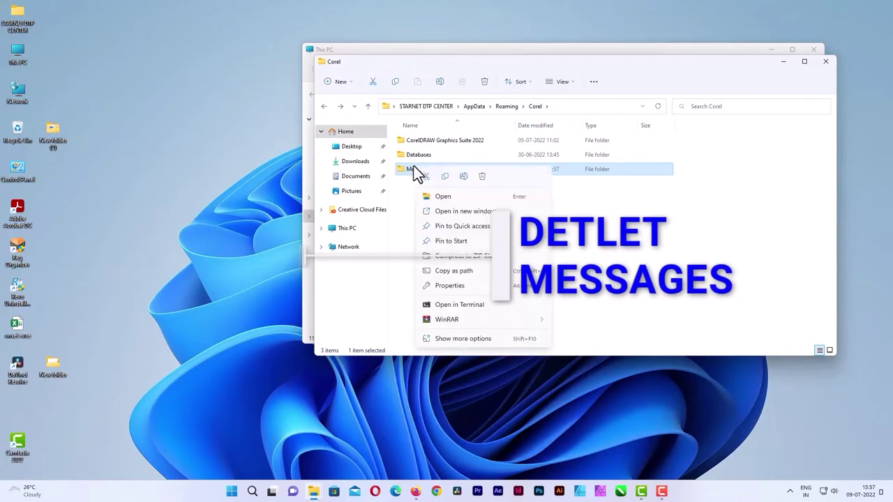
click(462, 284)
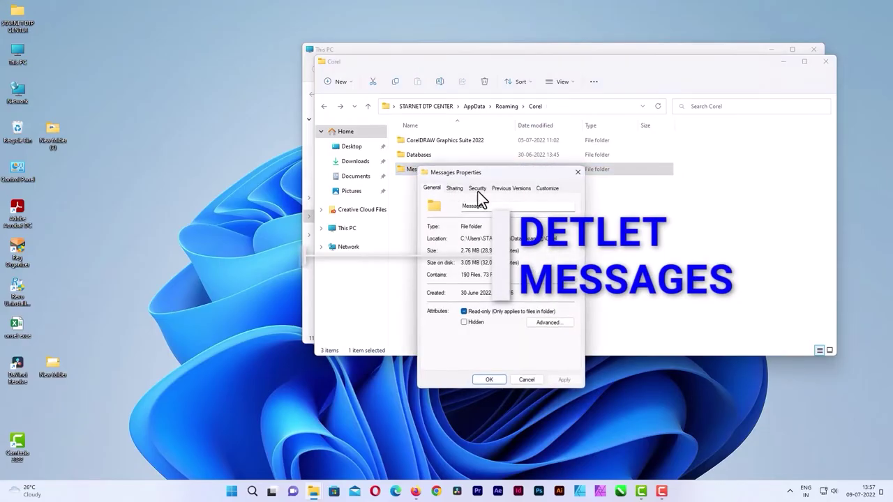
click(478, 189)
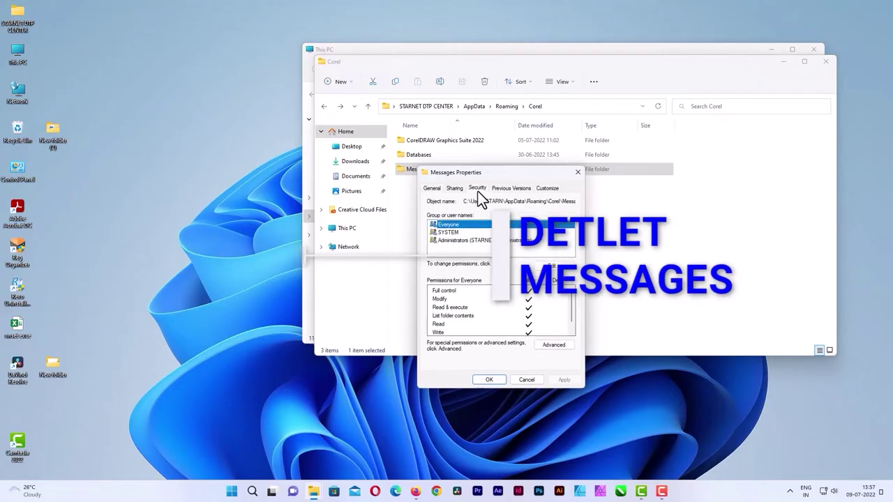
click(551, 267)
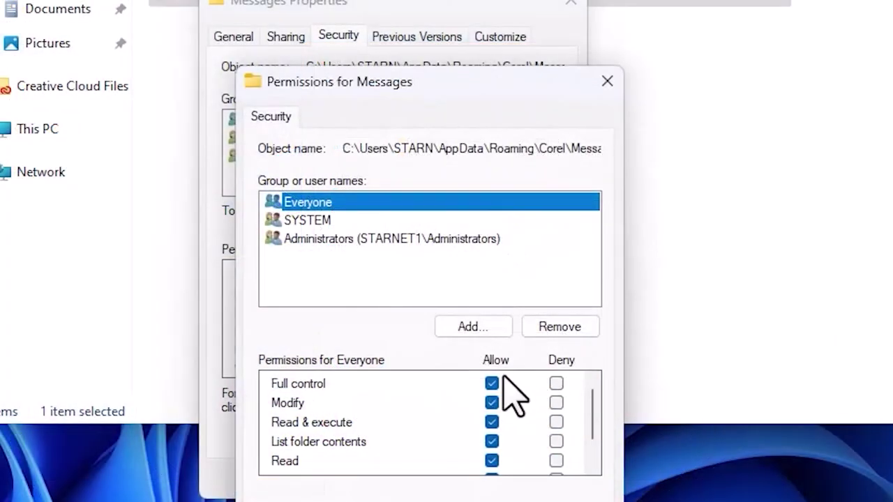
Remove the allowed Full control, Modify and Write permissions for Everyone on the Messages folder.
click(544, 339)
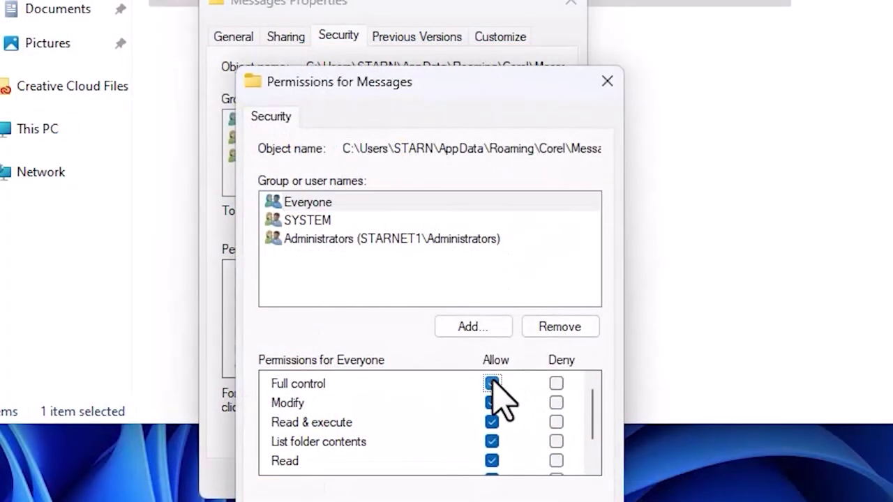
click(491, 403)
scroll(562, 425, down, 1)
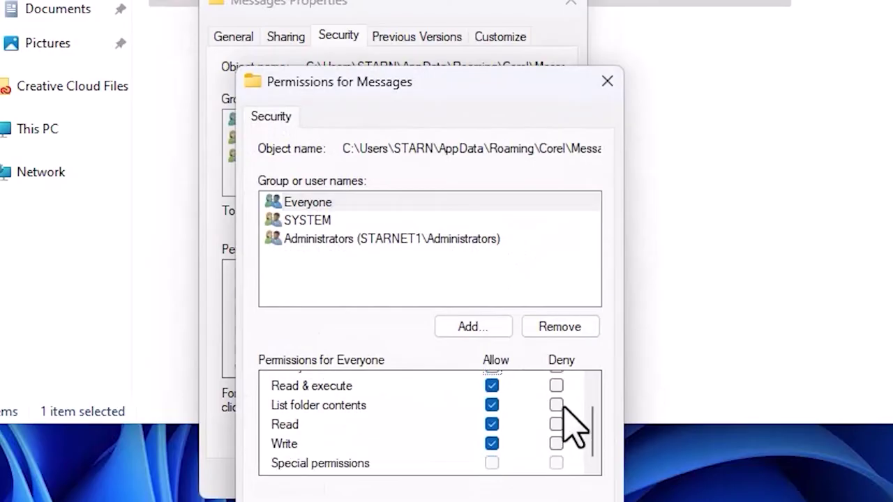
click(491, 446)
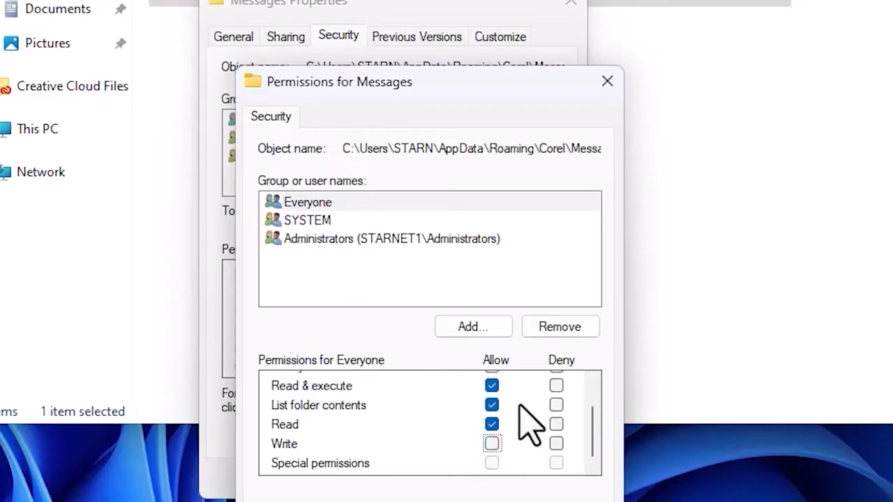
key(shift+Tab)
key(shift+Tab)
key(shift+Tab)
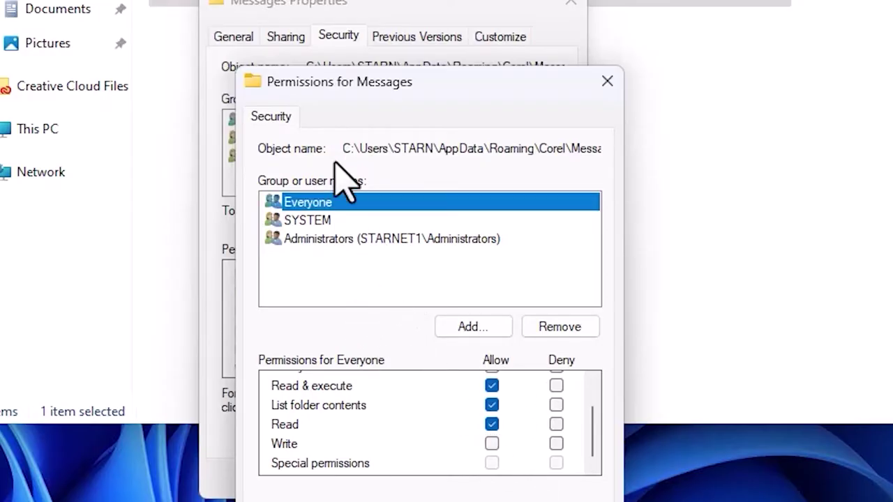
Remove the allowed Full control, Modify and Write permissions for SYSTEM, keeping Read & execute allowed.
click(305, 220)
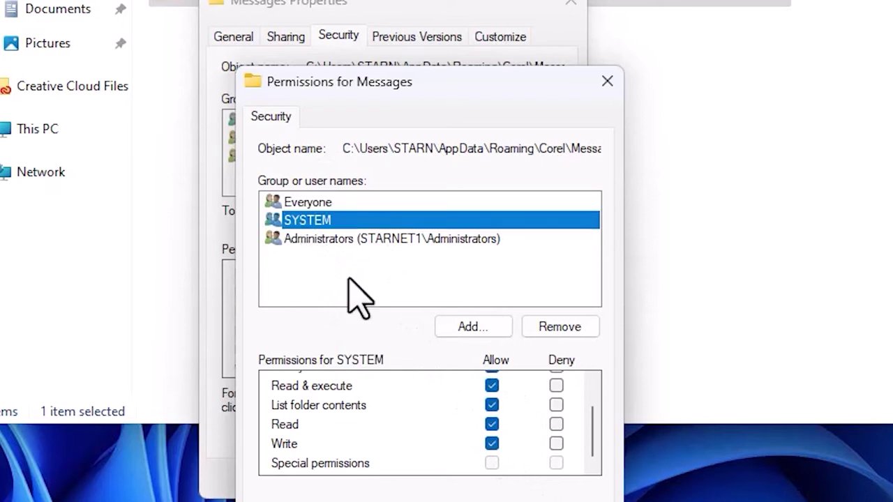
click(492, 386)
scroll(530, 412, up, 2)
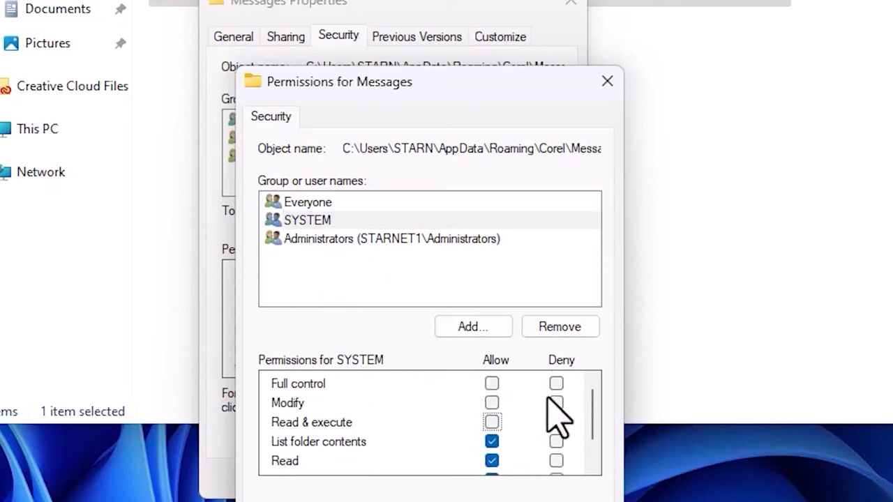
click(492, 422)
scroll(546, 431, down, 2)
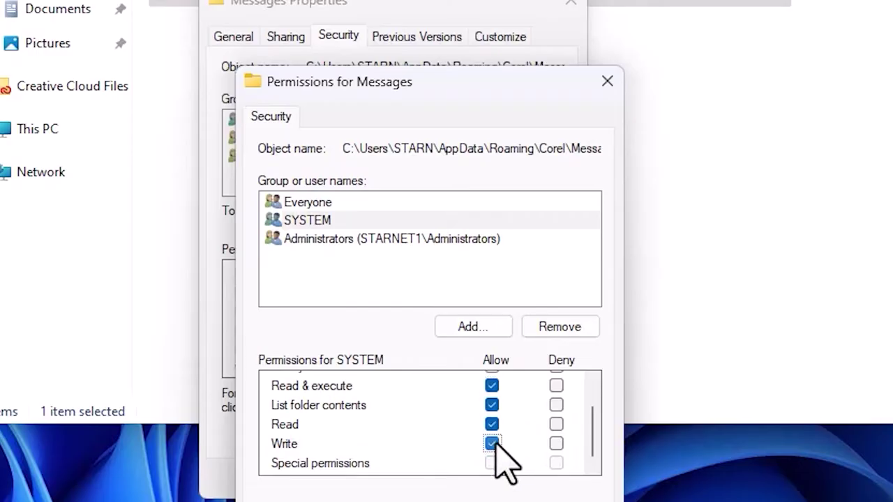
click(493, 444)
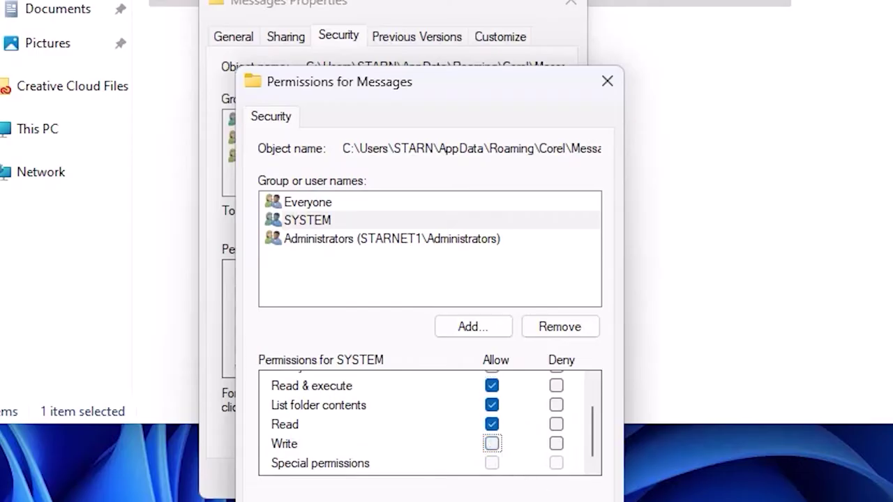
Remove the allowed Full control, Modify and Write permissions for the Administrators group.
click(332, 240)
scroll(496, 426, up, 2)
click(491, 383)
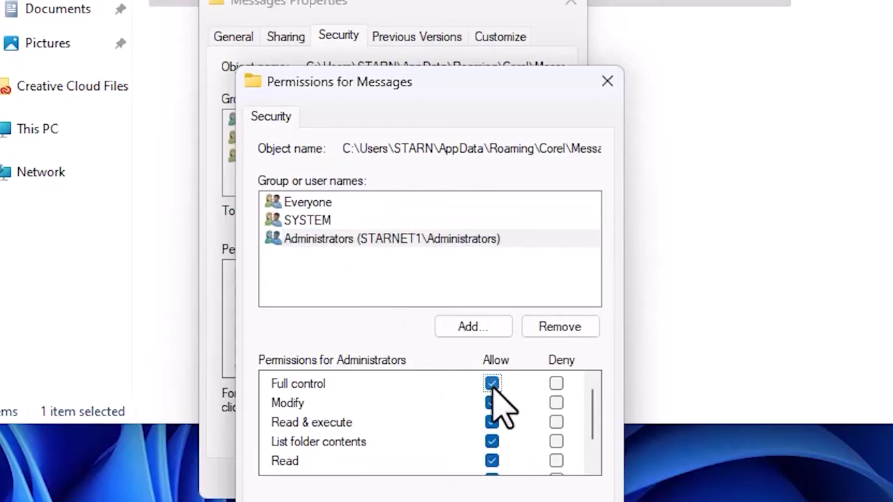
click(492, 403)
scroll(530, 421, down, 1)
click(492, 444)
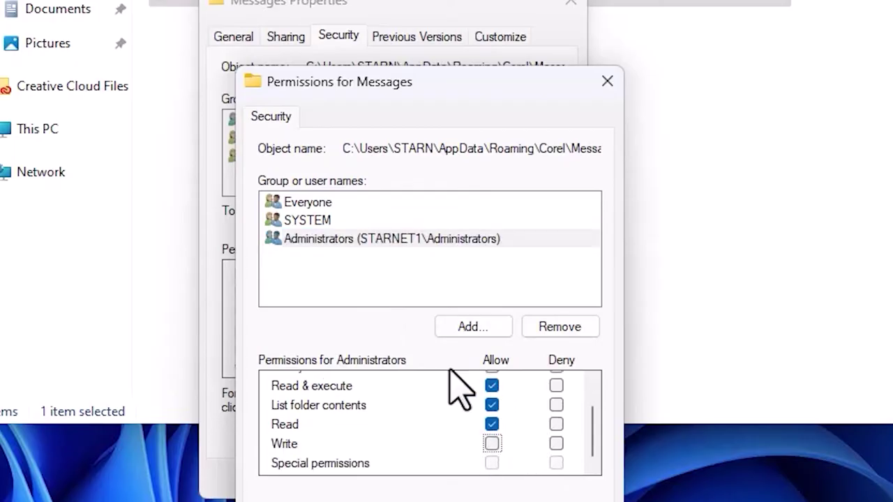
Review the edited permissions of Administrators, SYSTEM and Everyone on the Messages folder.
click(391, 239)
click(309, 220)
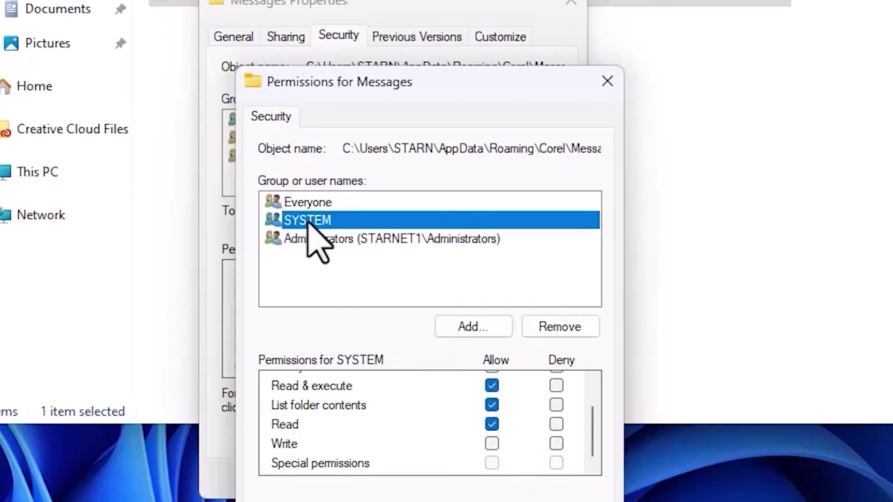
scroll(469, 432, up, 1)
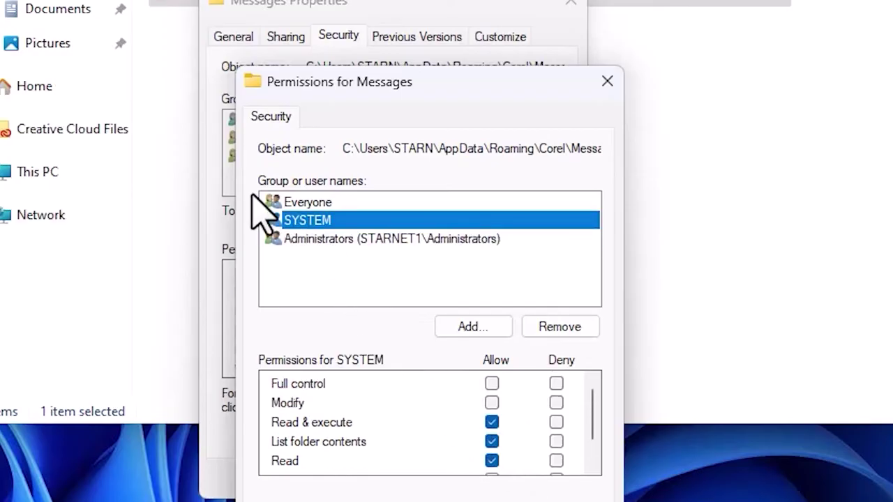
click(307, 204)
scroll(488, 426, down, 1)
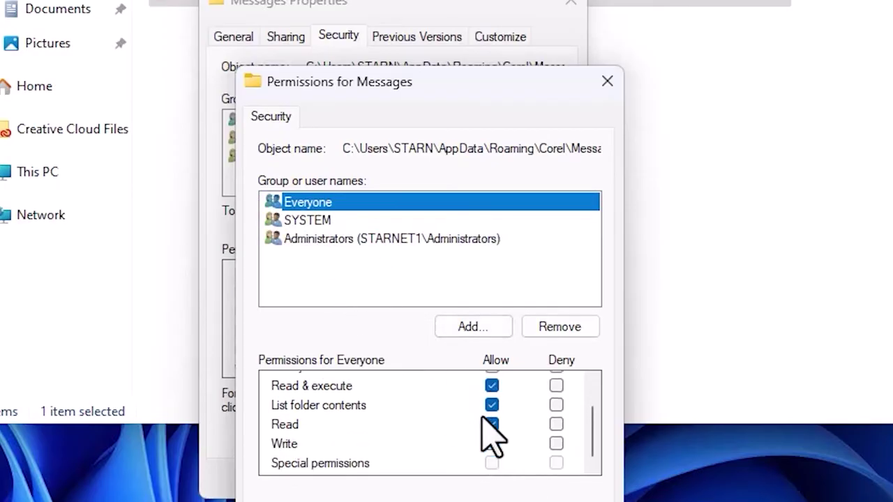
Confirm the permission changes for the Messages folder and close both File Explorer windows.
key(Escape)
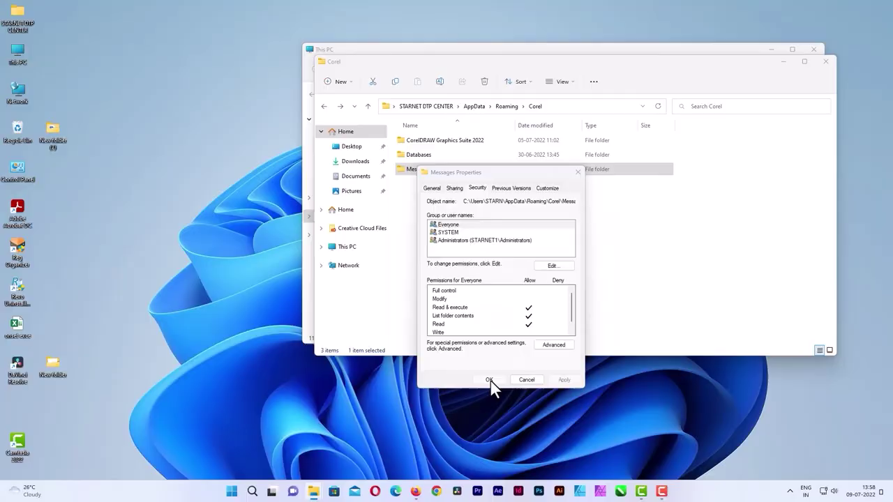
click(490, 380)
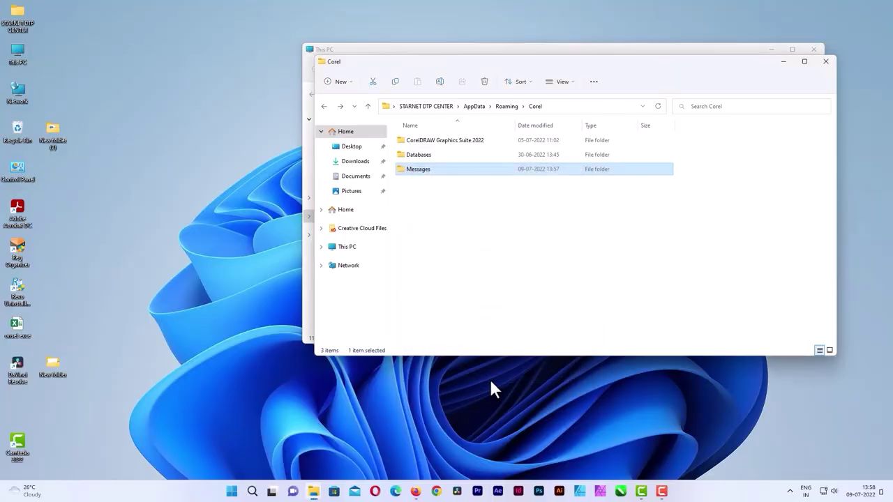
click(826, 61)
click(819, 53)
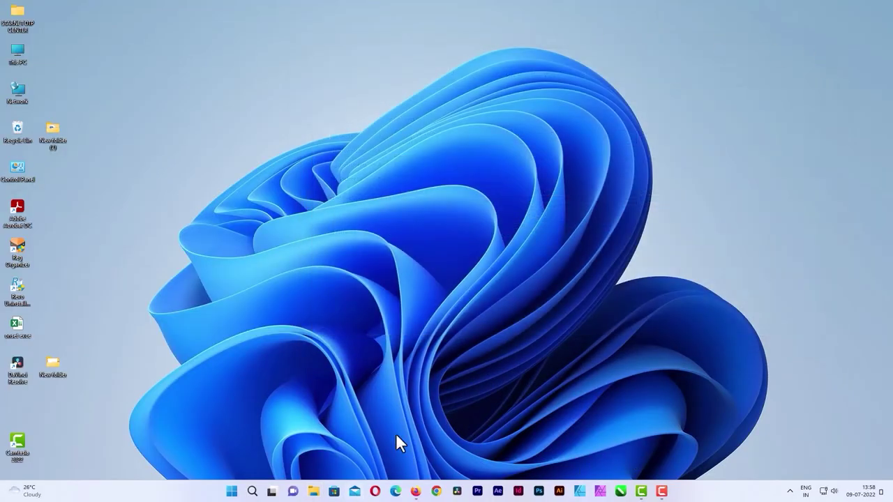
Launch CorelDRAW and create a new landscape A3 document, Untitled-1, in CMYK at 300 dpi.
click(619, 492)
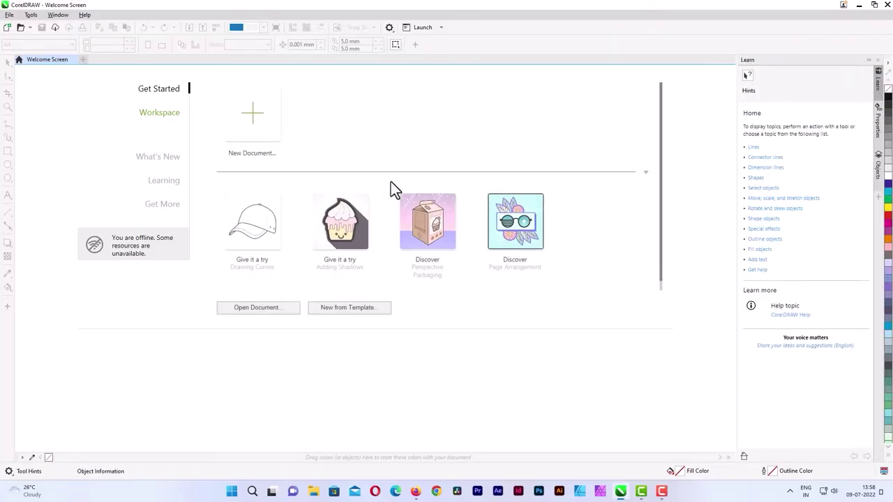
click(250, 125)
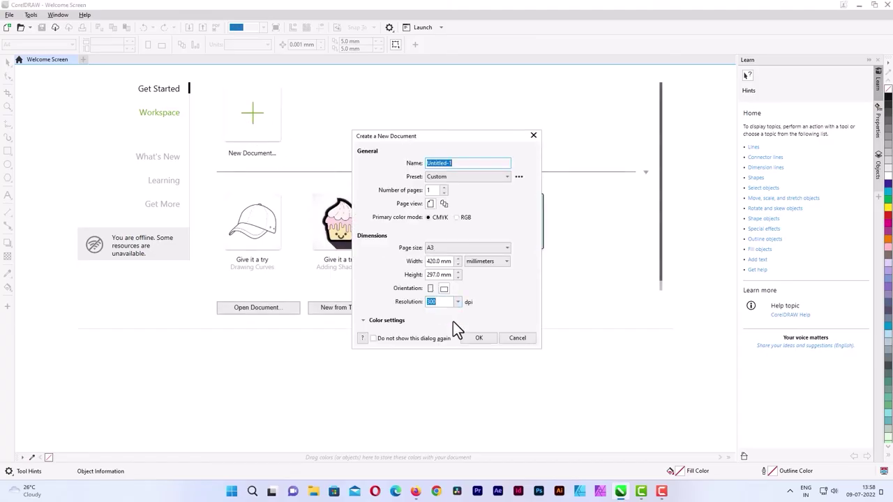
click(478, 338)
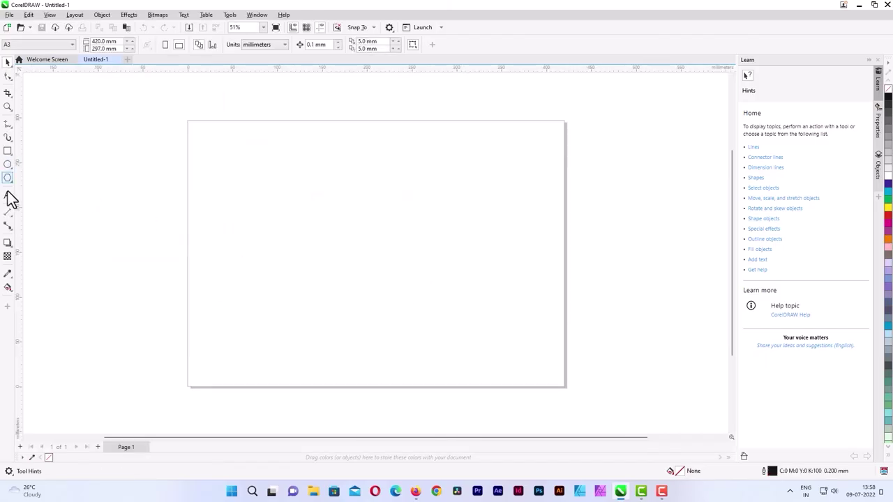
Add the text 'NOW ITS READY / NO LEGAL NOTICES ARE APPEARED / PROBLEM SOLVED NOW / THANKS FOR WATCHING' near the page centre.
click(8, 198)
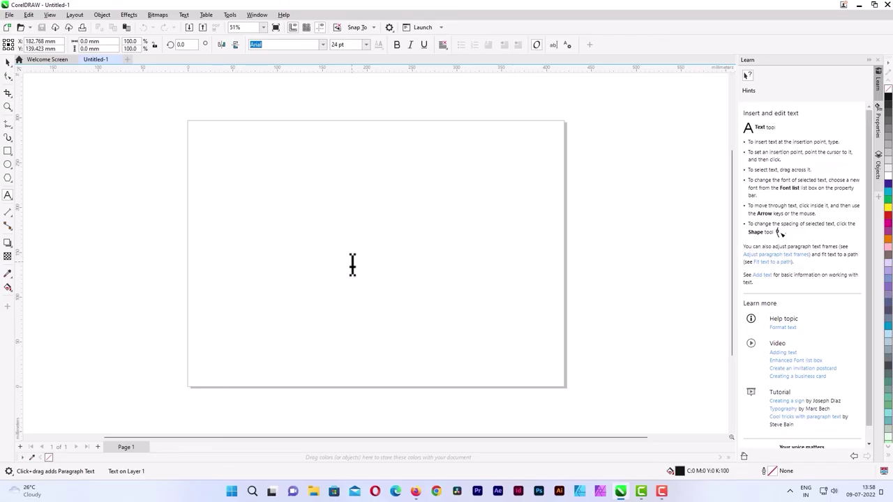
click(353, 264)
text(How)
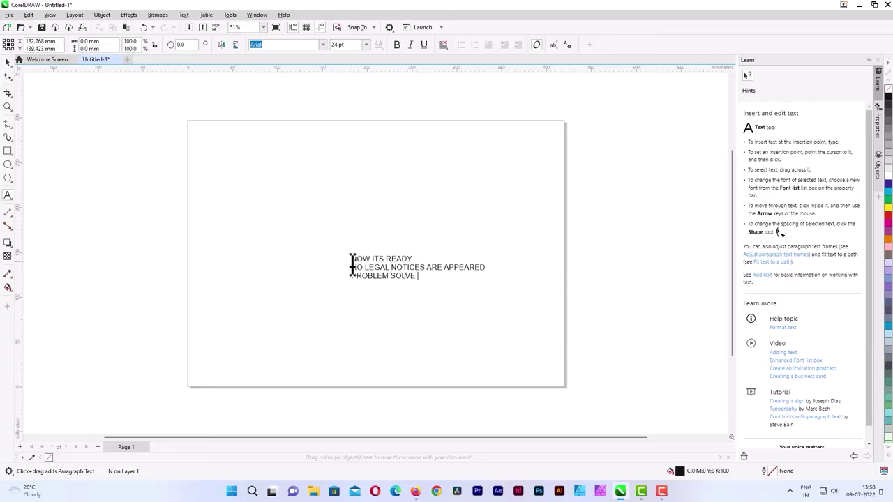
key(BackSpace)
text(D NOW)
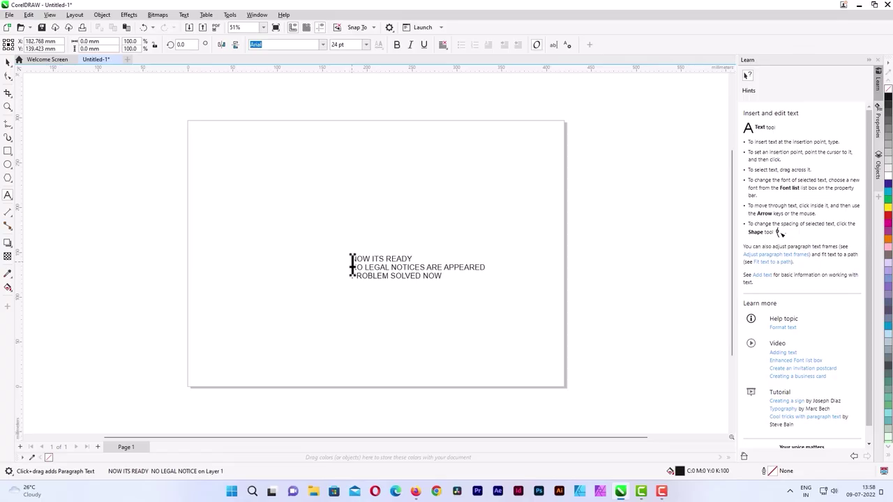
key(Return)
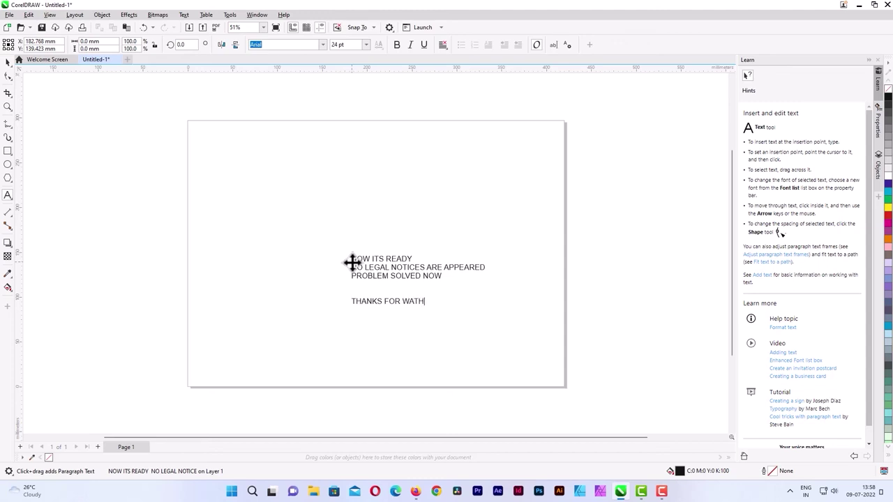
text(ING)
key(Return)
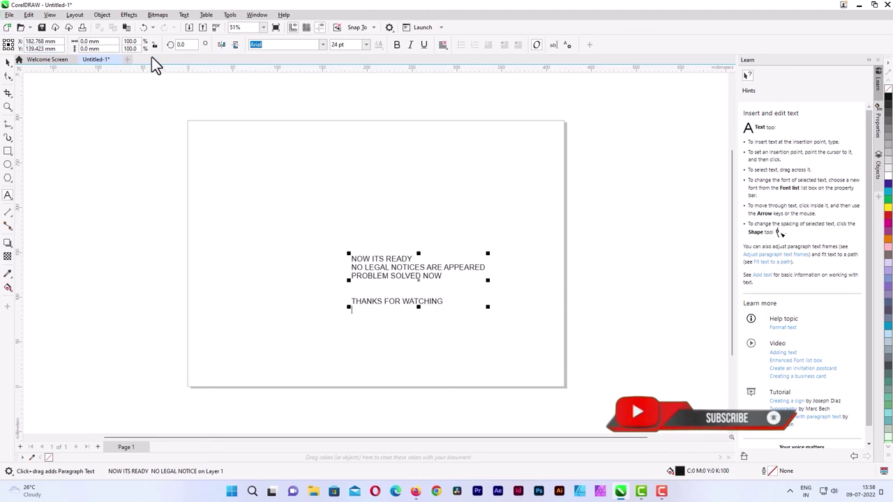
Close the Untitled-1 document without saving it and exit CorelDRAW to test for the pop-up.
click(117, 59)
click(442, 268)
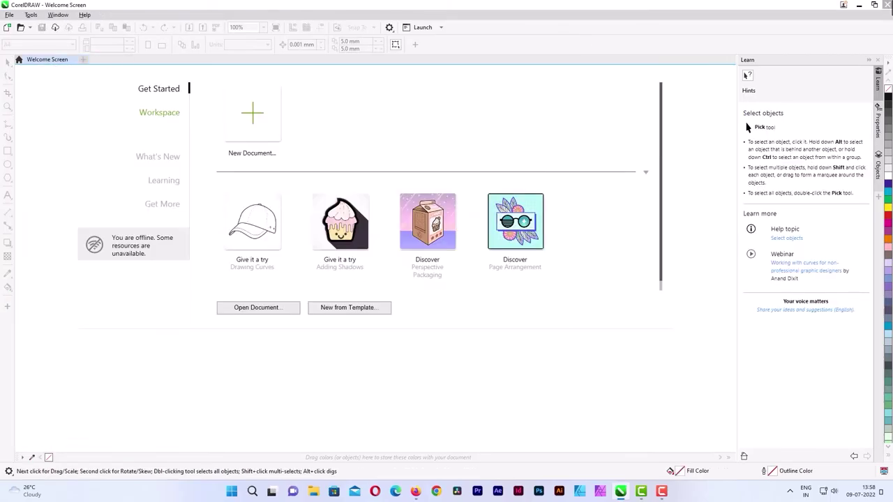
click(886, 6)
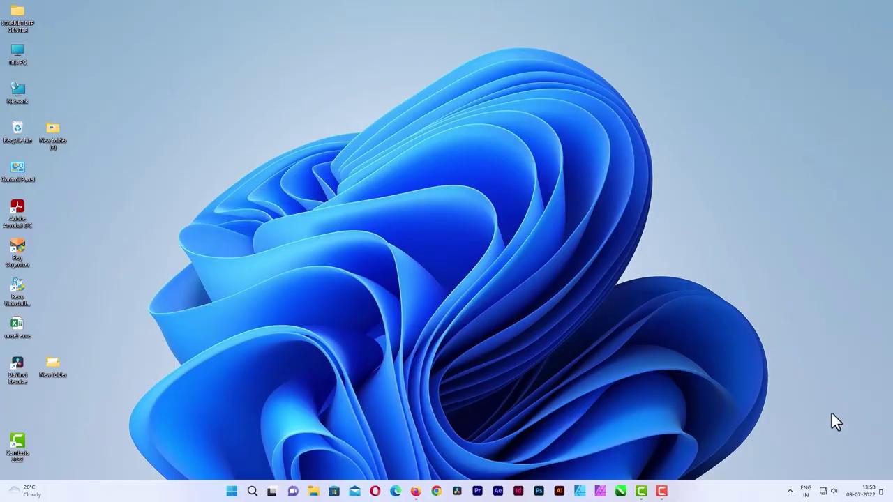